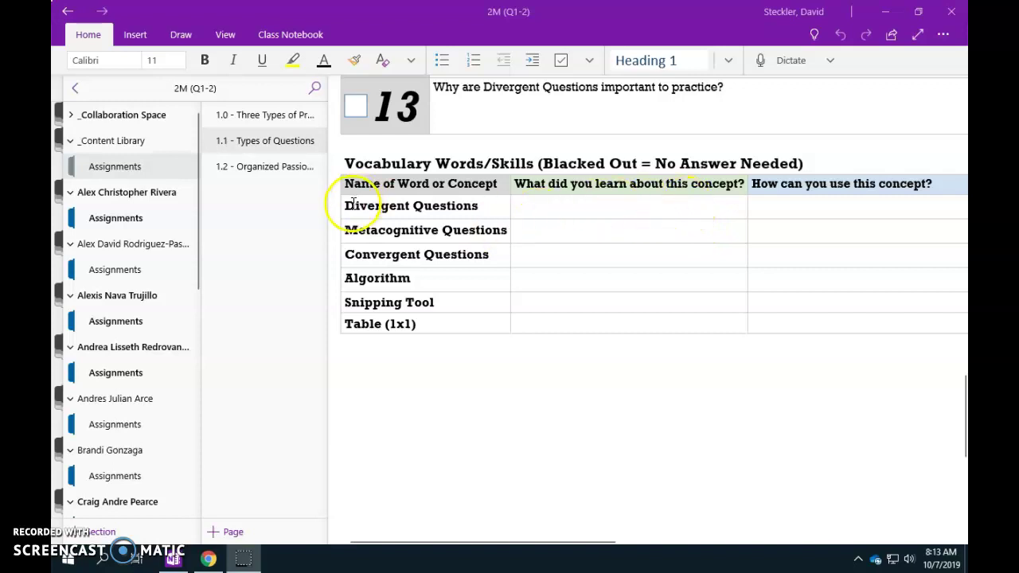
Fill the Divergent Questions row's learned cell with "Questions that are open ended. There are multiple different ways to answer these types of questions."
drag(358, 201, 500, 255)
click(492, 207)
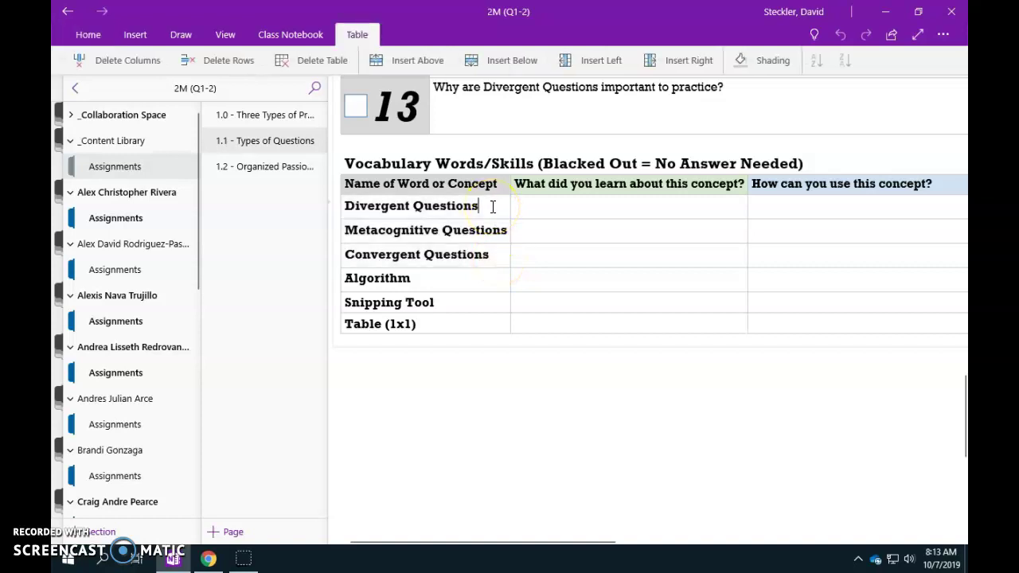
click(491, 210)
click(555, 212)
click(528, 205)
text(Questio)
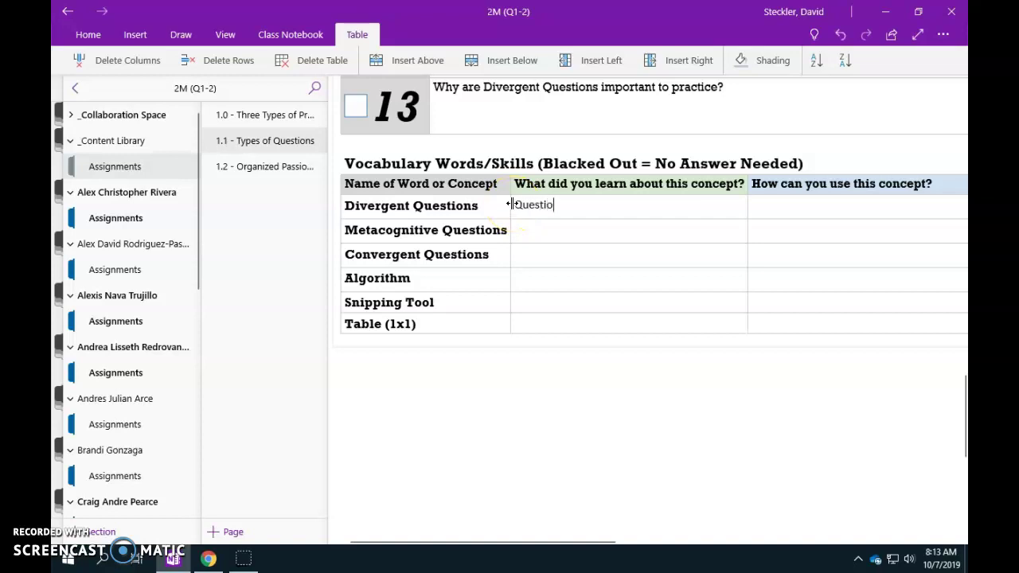
text(ns that are open ended. There are multipl)
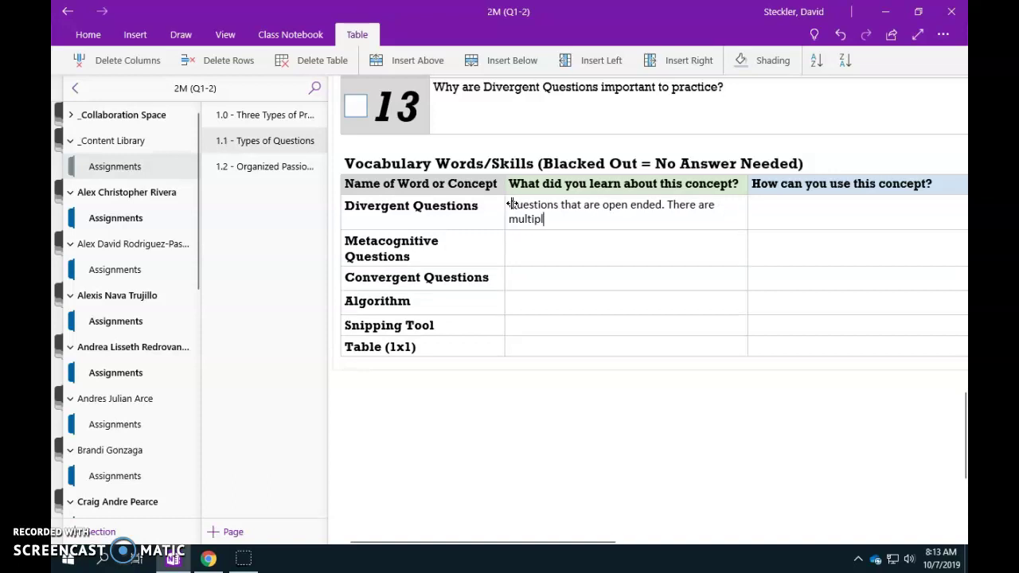
text(e differ)
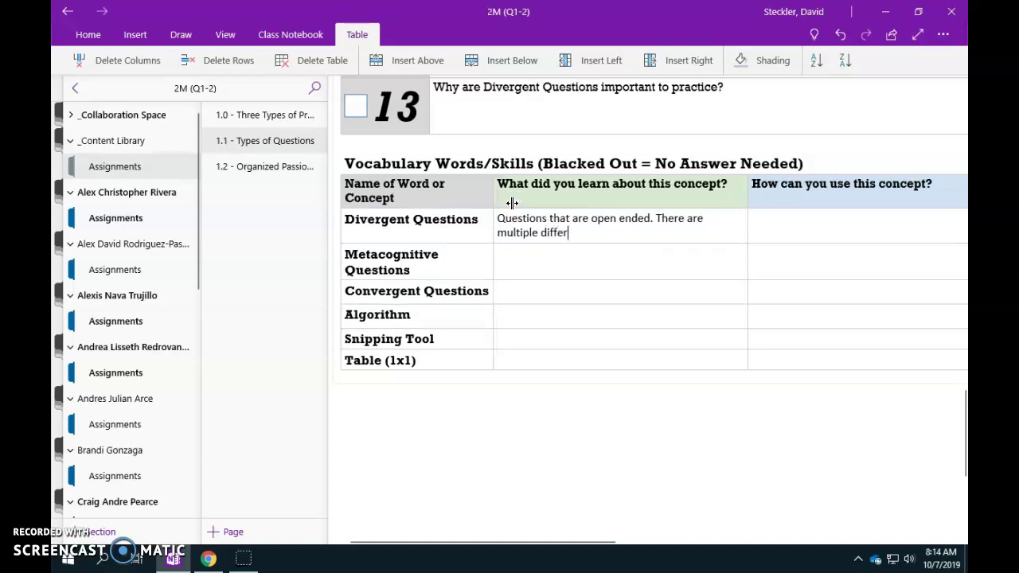
text(ent w)
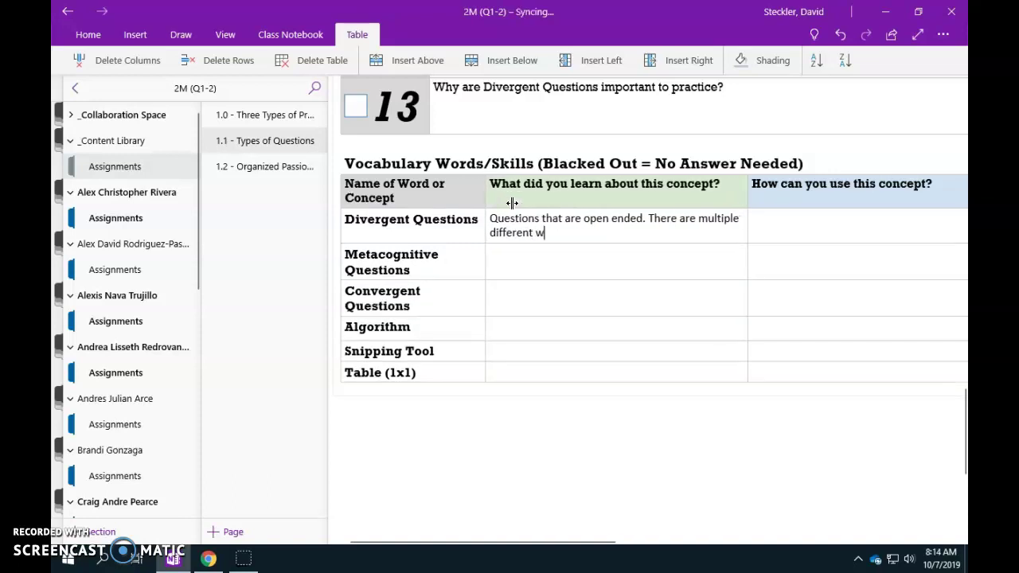
text(ays to ans)
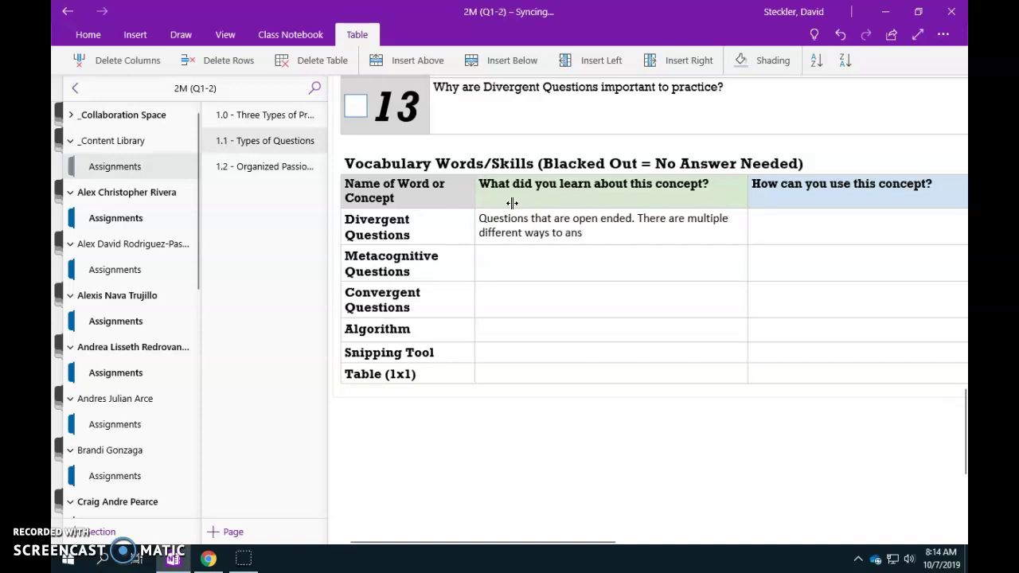
text(wer these types)
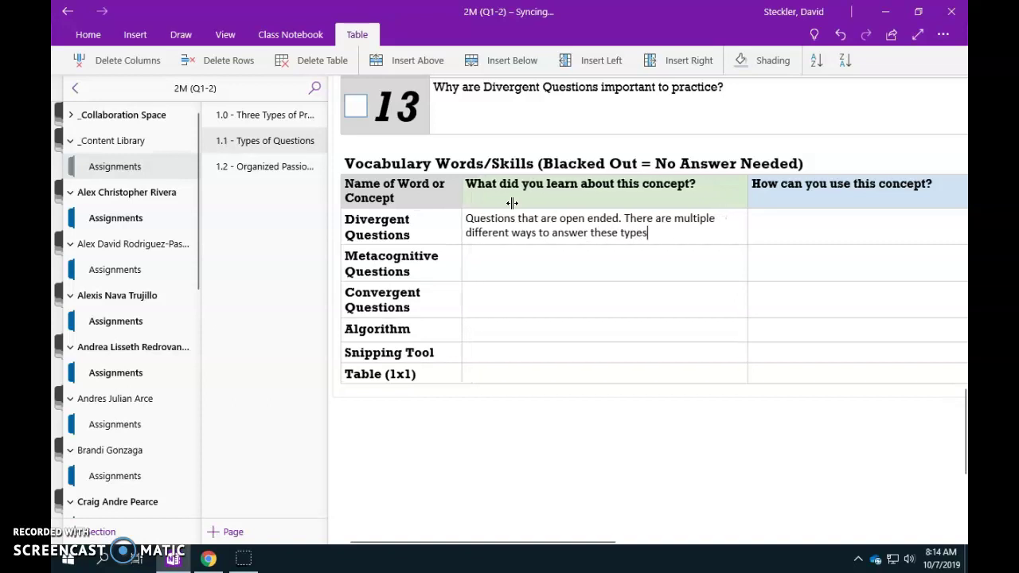
text( of questions.)
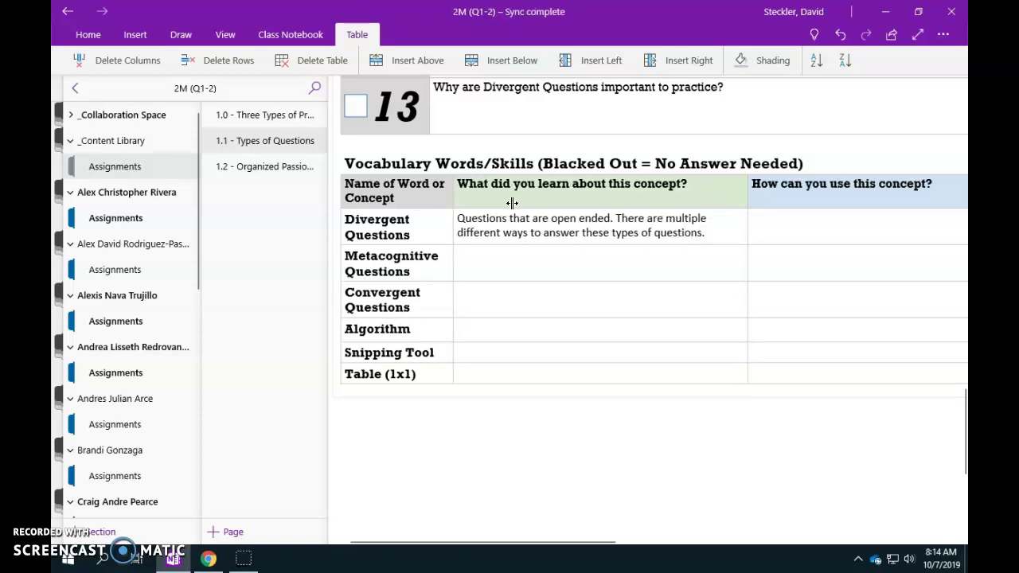
Add a new line reading "Usually starts with words like..." beneath the Divergent Questions definition
click(533, 211)
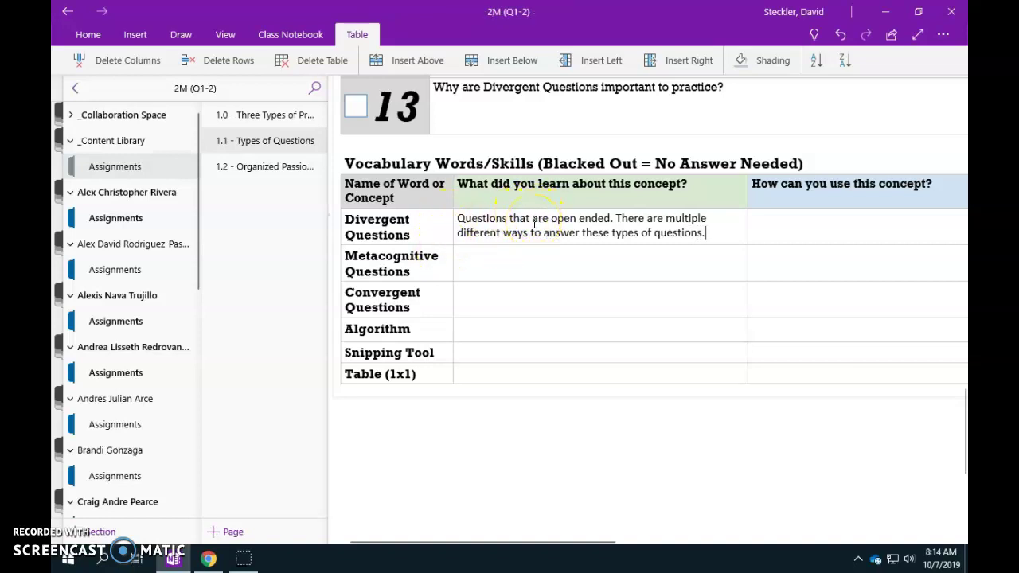
click(683, 215)
key(Return)
text(Usually sra)
key(BackSpace)
key(BackSpace)
text(t)
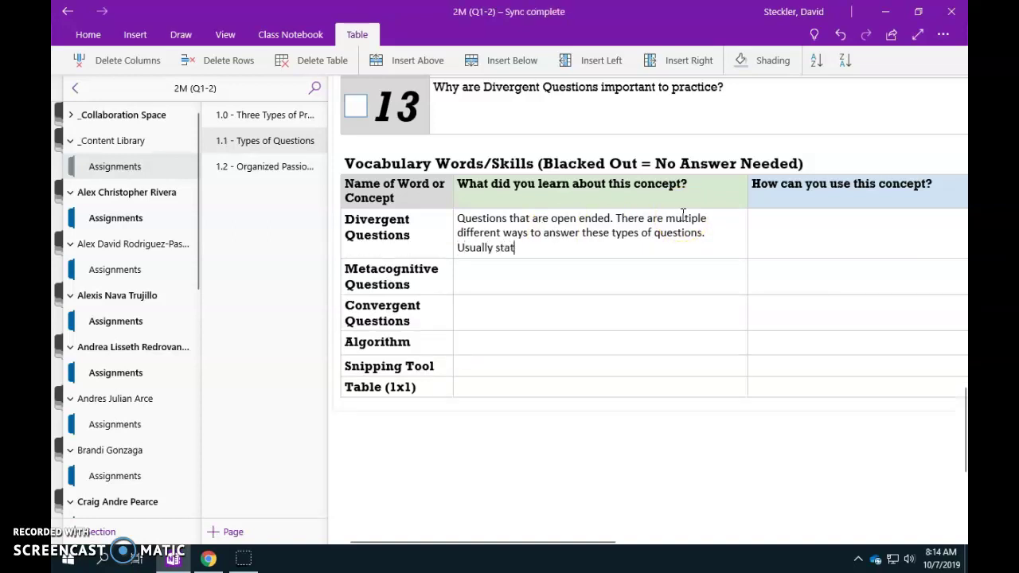
text(arts with words like...)
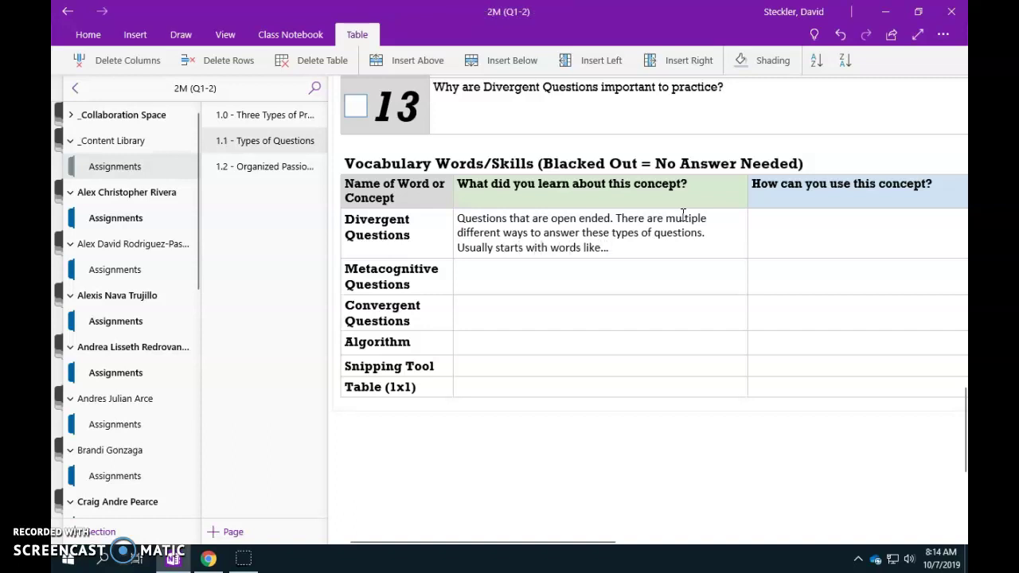
Add a bulleted list below that line with the items "Suppose", "Pretend", "What Might" and "How come..."
key(Return)
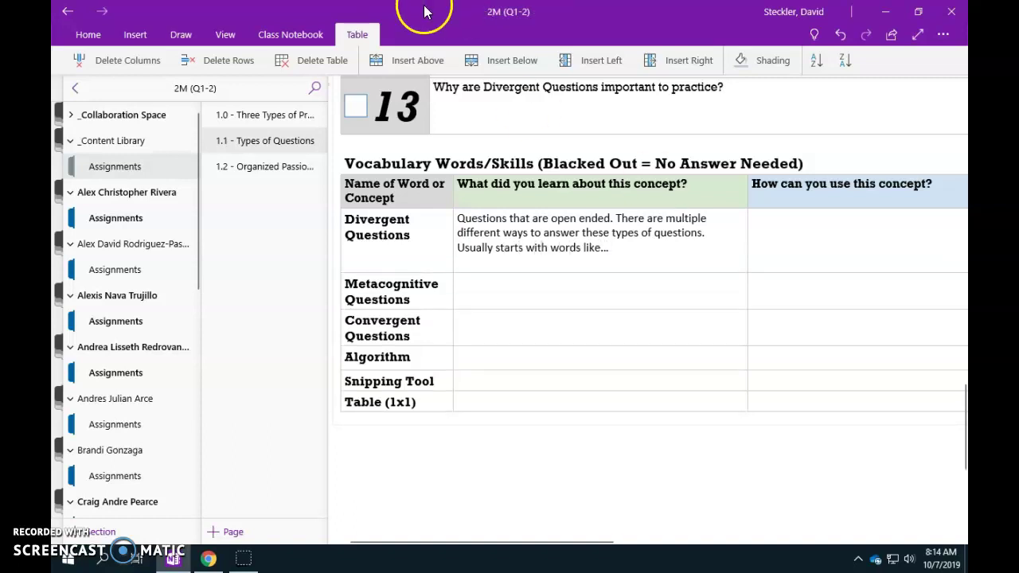
click(87, 34)
click(441, 59)
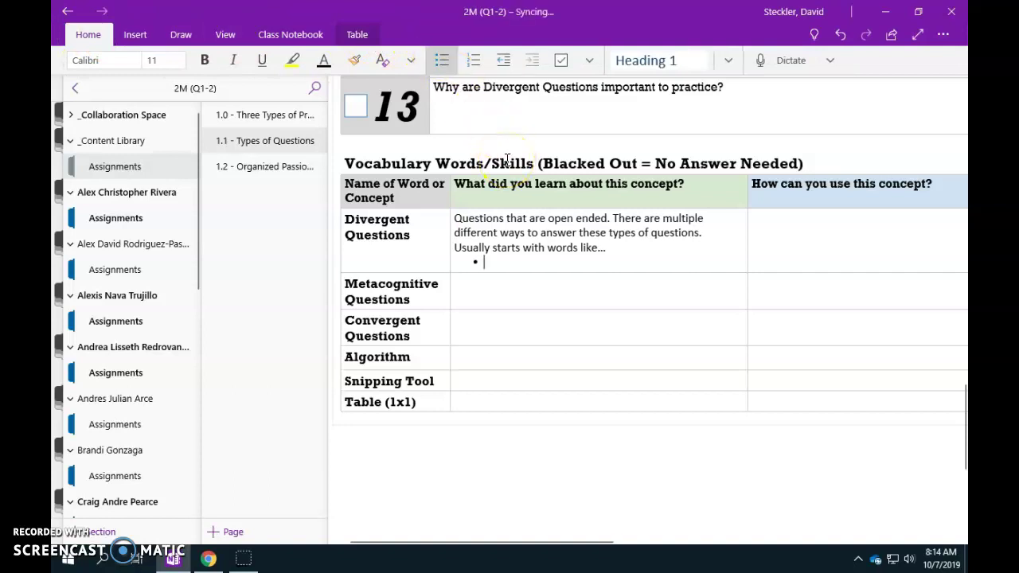
text(SUppose)
key(Return)
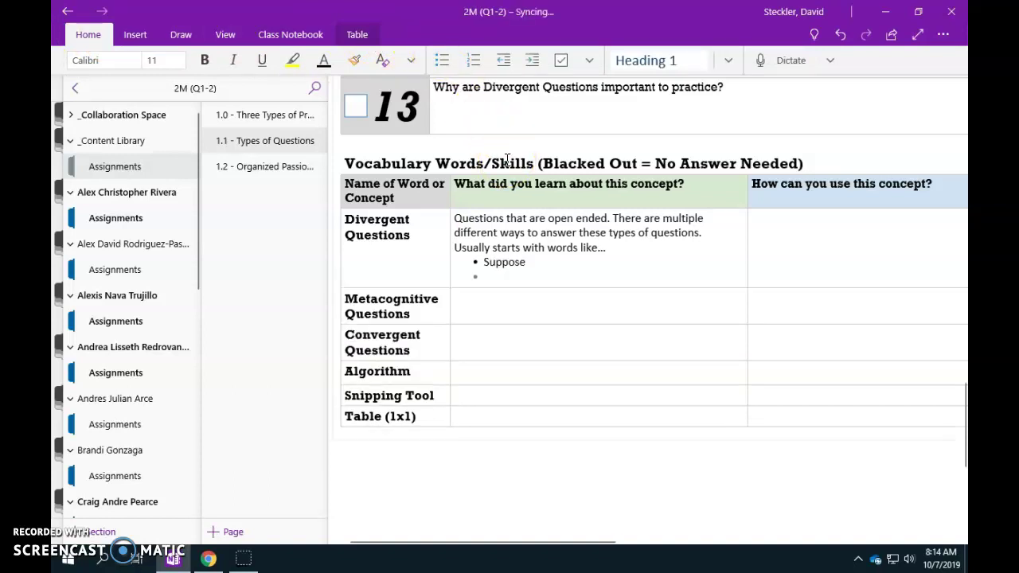
text(Pretend)
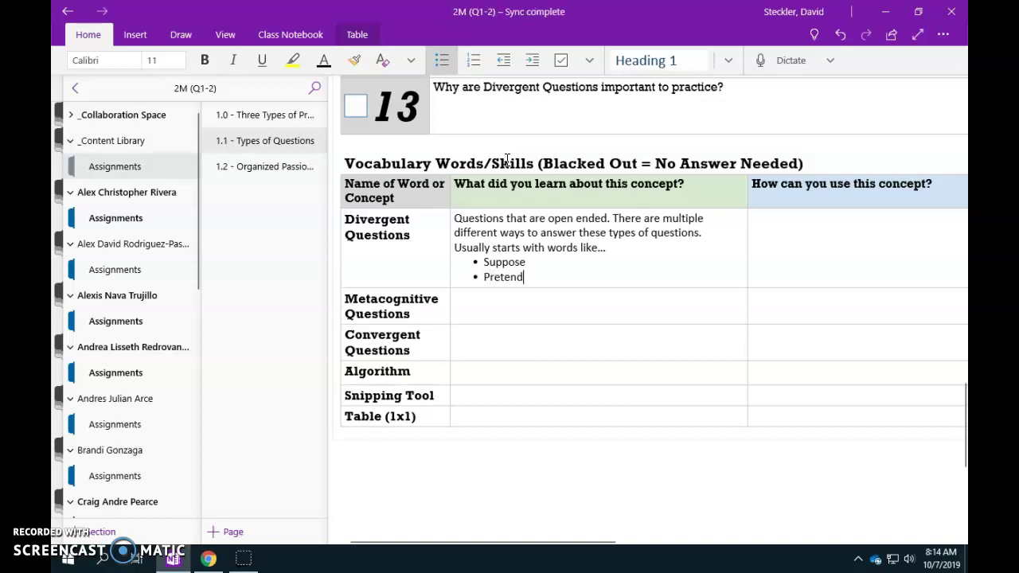
key(Return)
text(What Might)
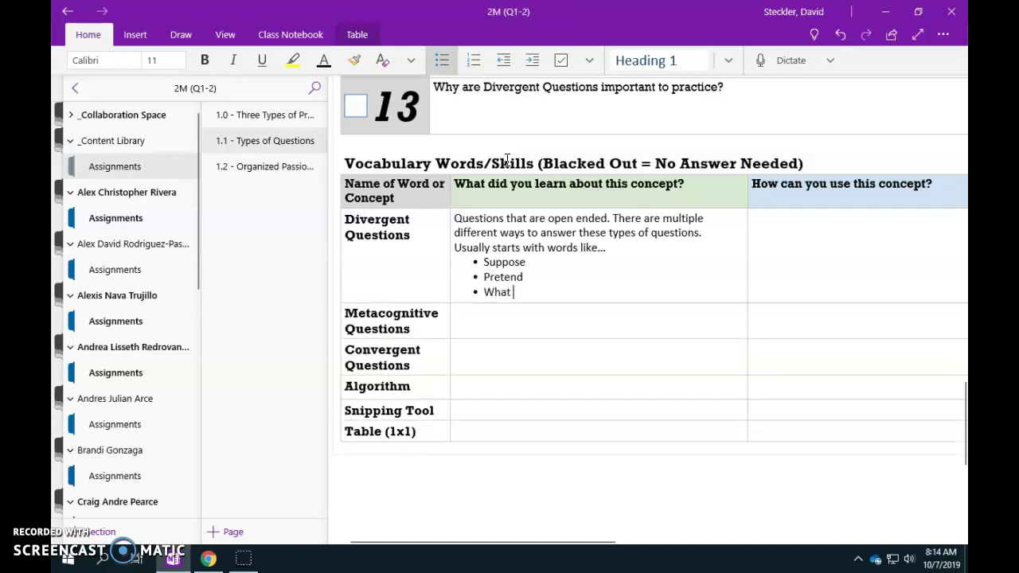
key(Return)
text(How come...)
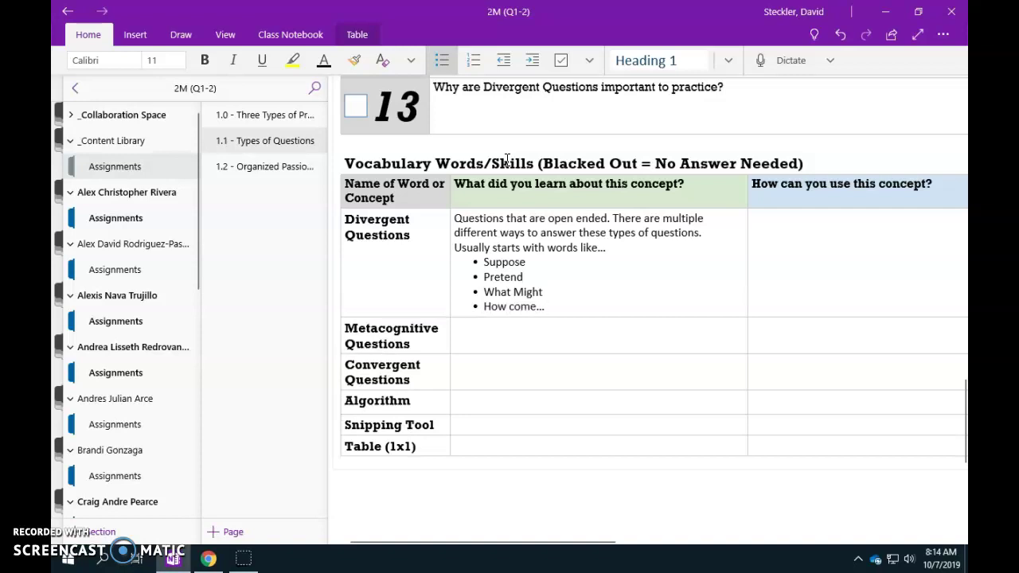
Append an ellipsis to the What Might, Pretend and Suppose bullets
key(Up)
text(.)
key(Up)
text(...)
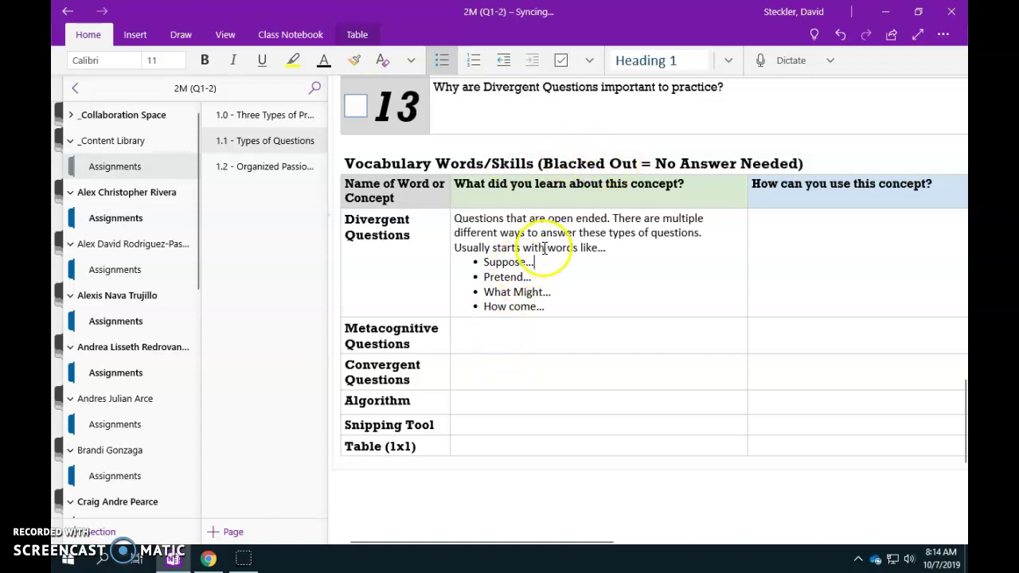
drag(507, 269, 485, 269)
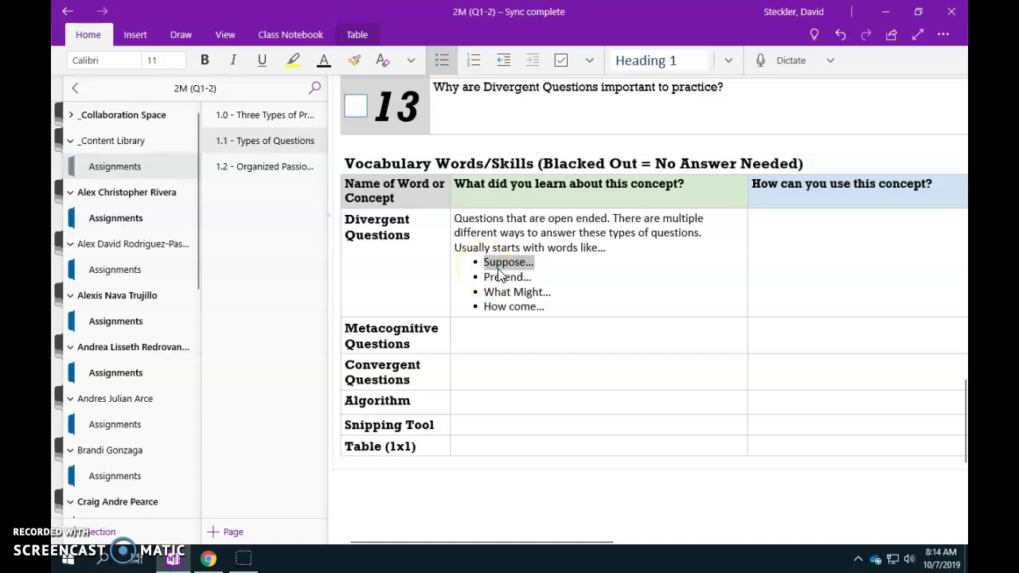
drag(501, 271, 558, 268)
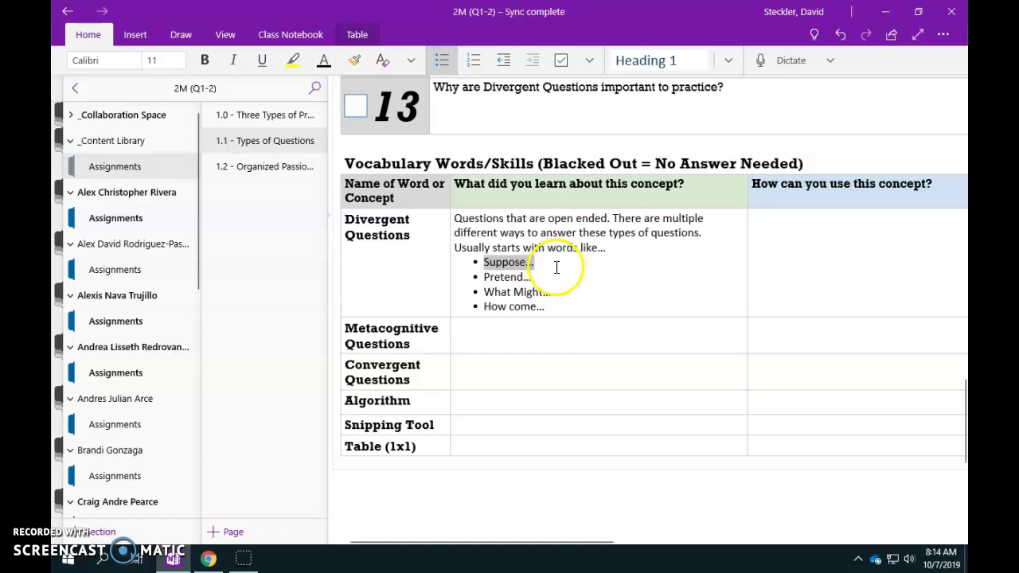
click(556, 267)
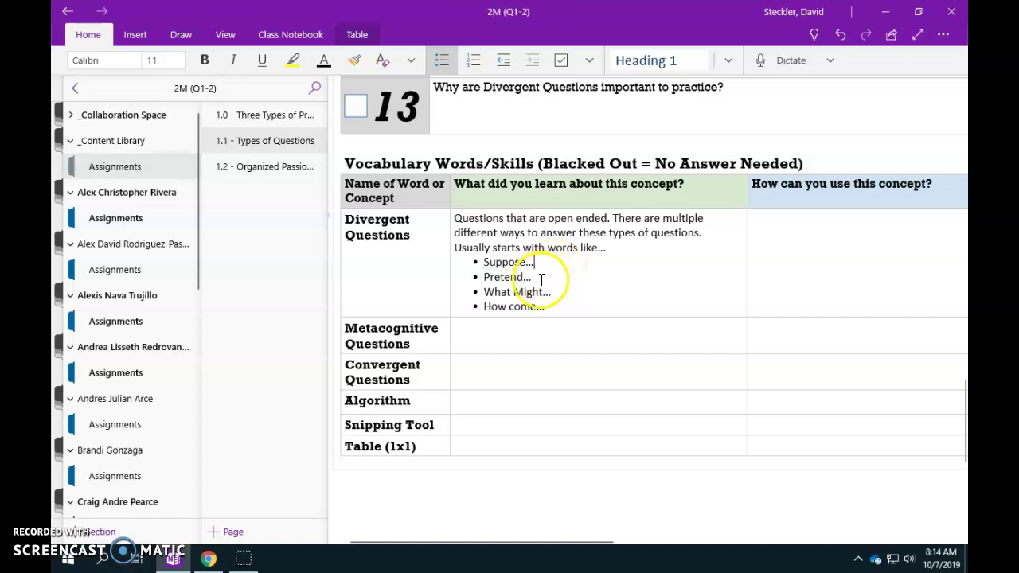
mouse_move(534, 262)
mouse_down()
mouse_move(483, 262)
mouse_move(552, 260)
mouse_move(530, 262)
mouse_move(539, 263)
mouse_up()
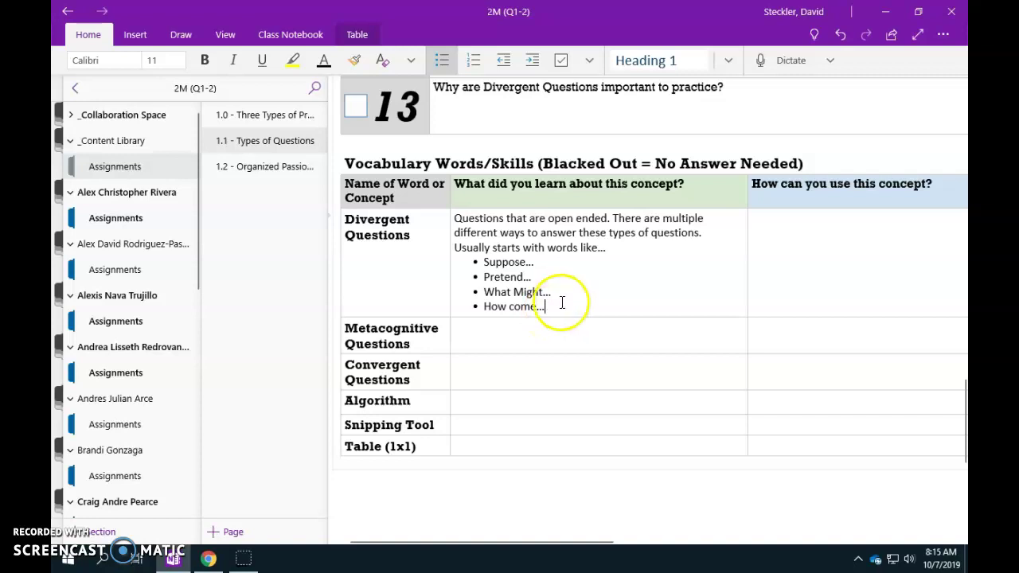
drag(721, 233, 631, 232)
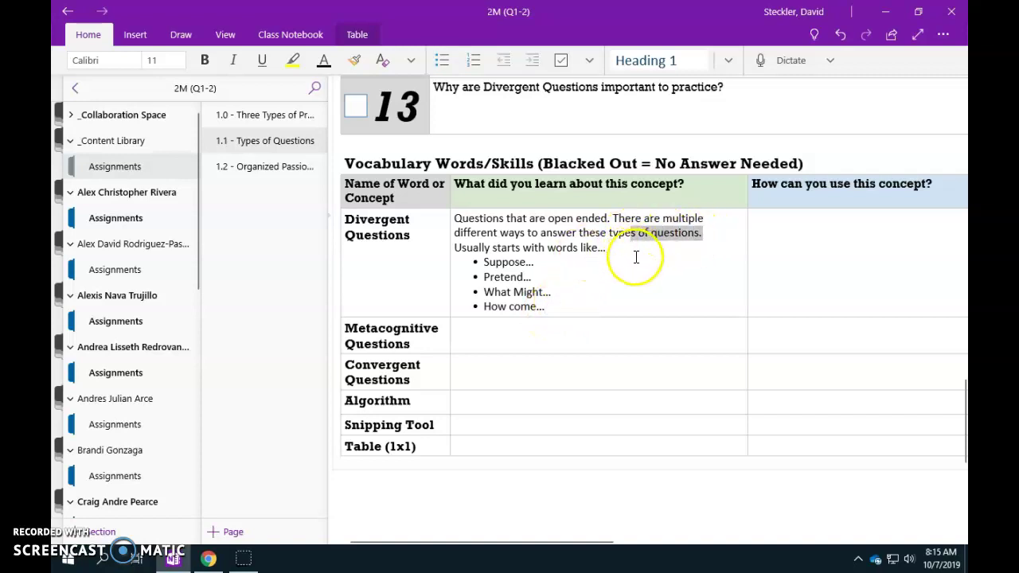
In the Divergent Questions usage cell, write "I can use this type of question to build my curiosity and sense of wonder. I will use these"
click(761, 224)
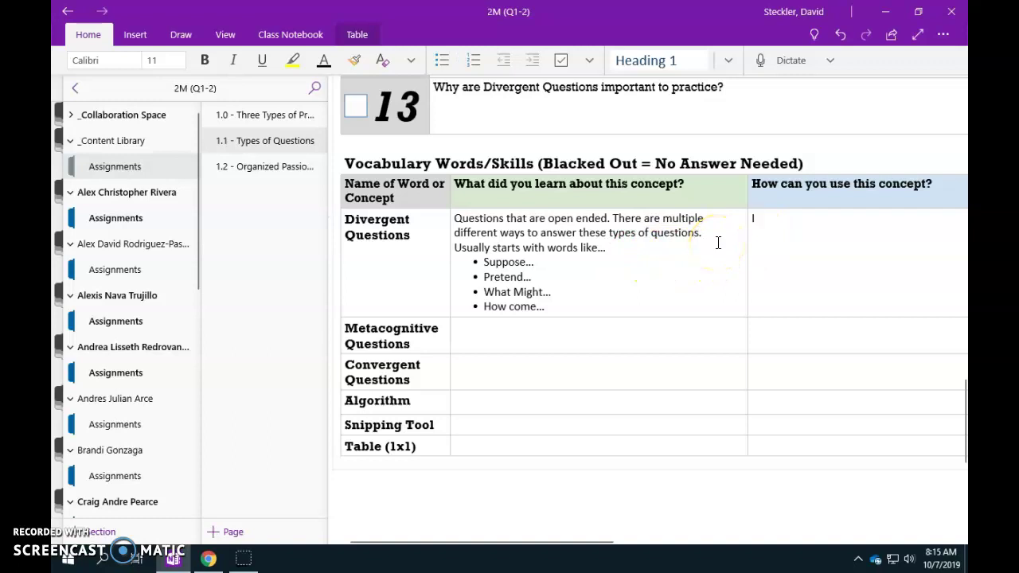
text(I can use this type of questi)
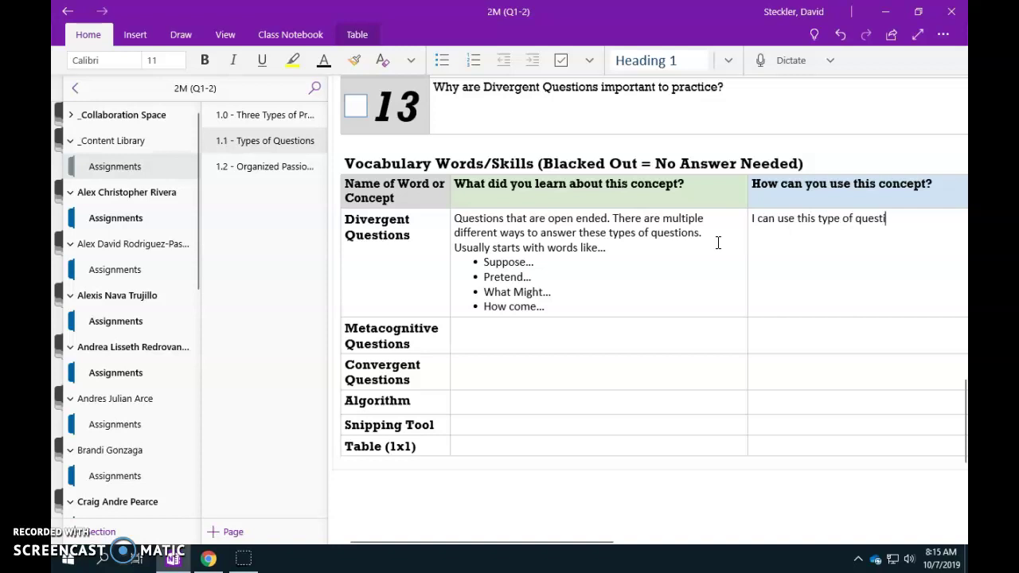
text(on to build my curiosity )
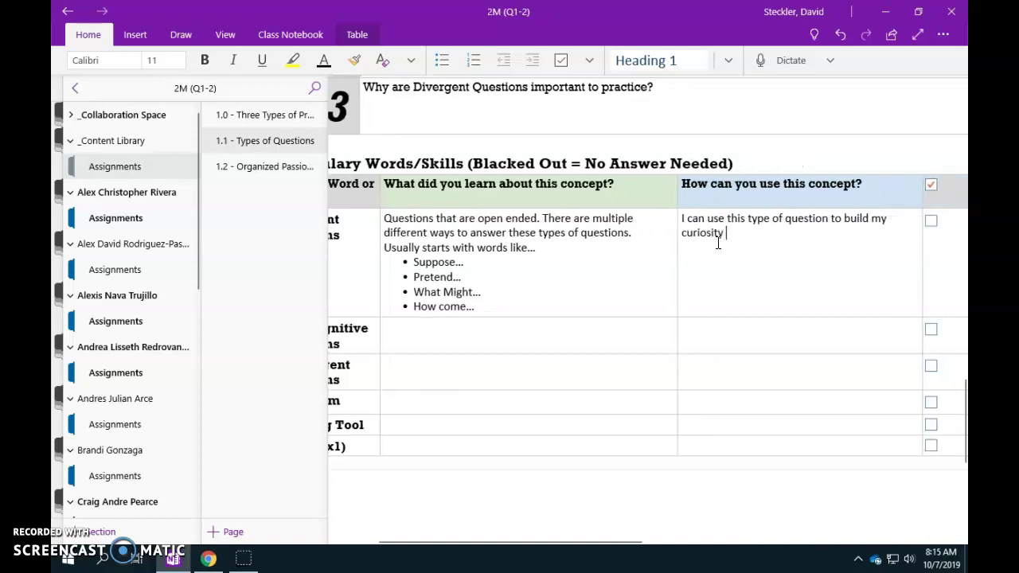
text(and sense of wonder. I will use these )
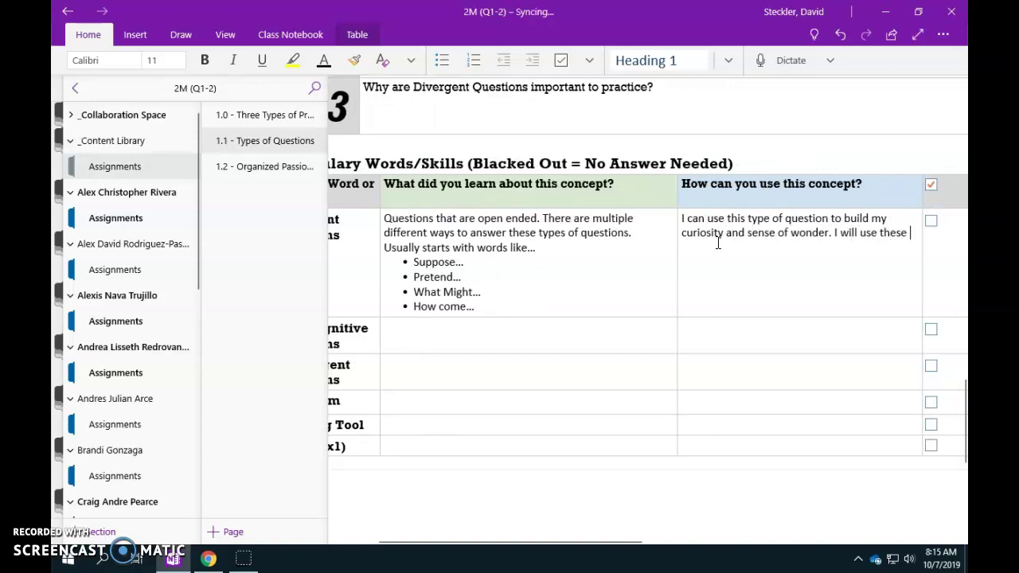
Complete the usage sentence with "questions during my Wicked Problem Project where I pick something in white plains and make it better."
text(questions)
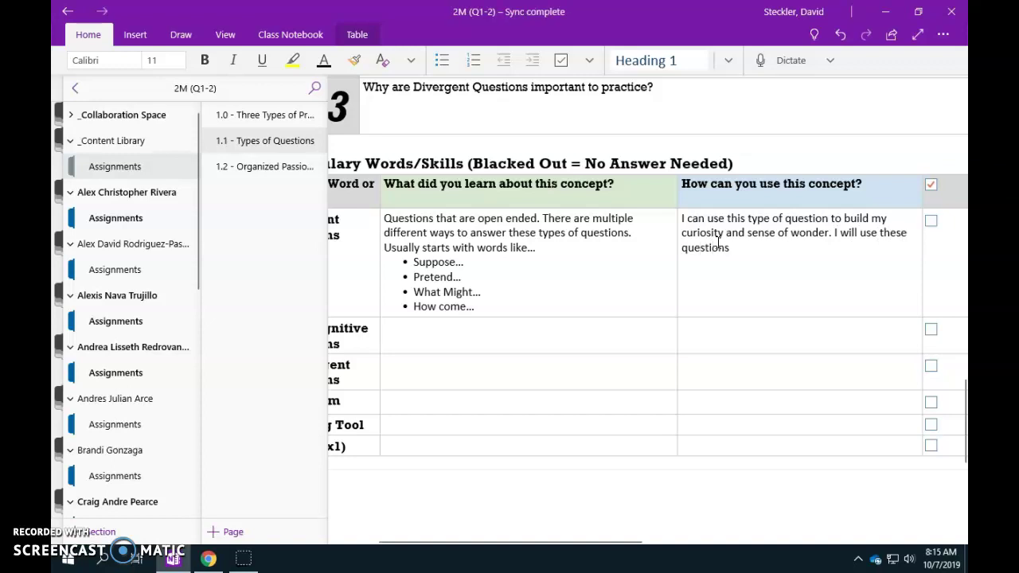
text( during my )
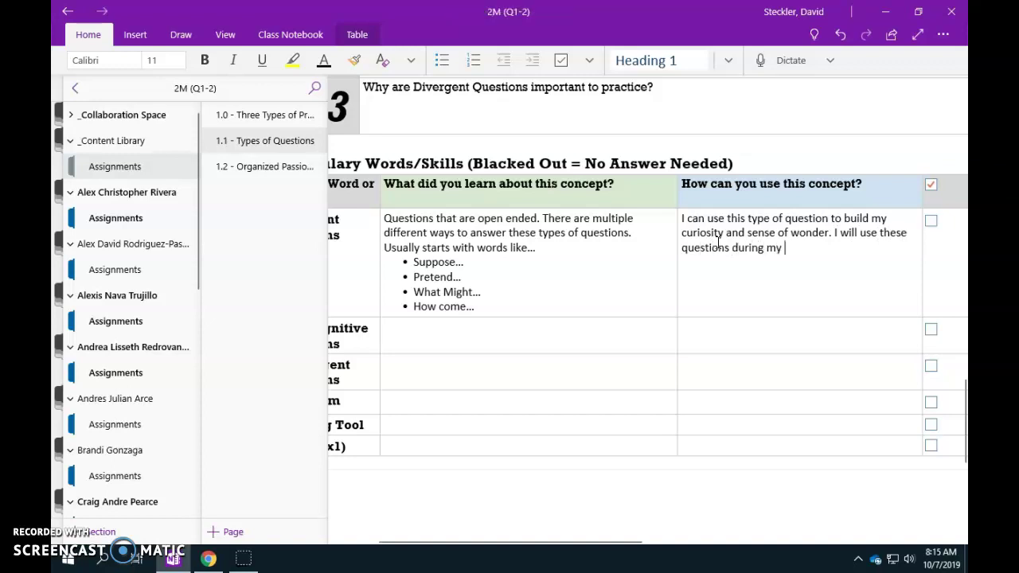
text(Wicked Problem Project where I pick something in w)
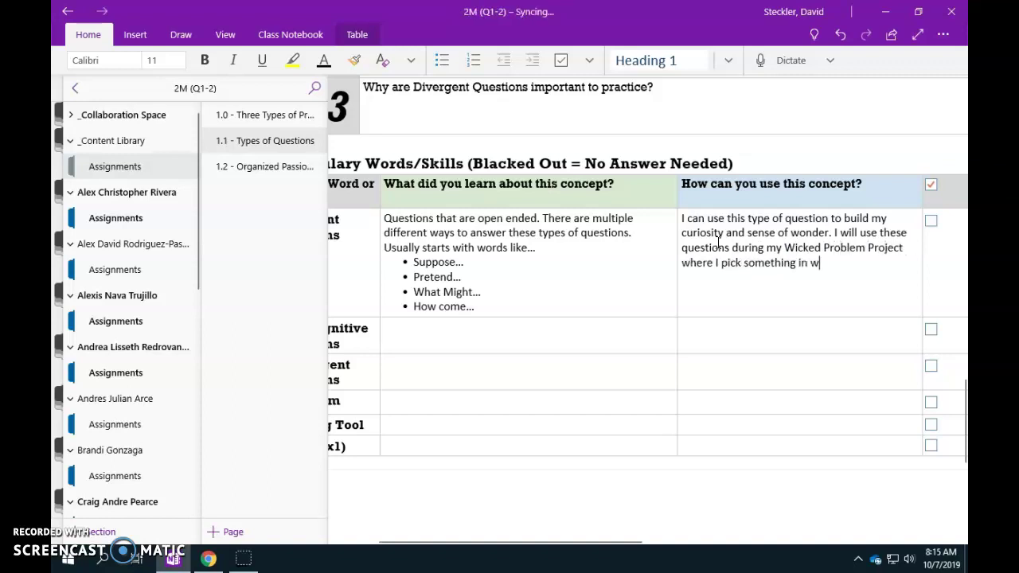
text(hite plains and ma)
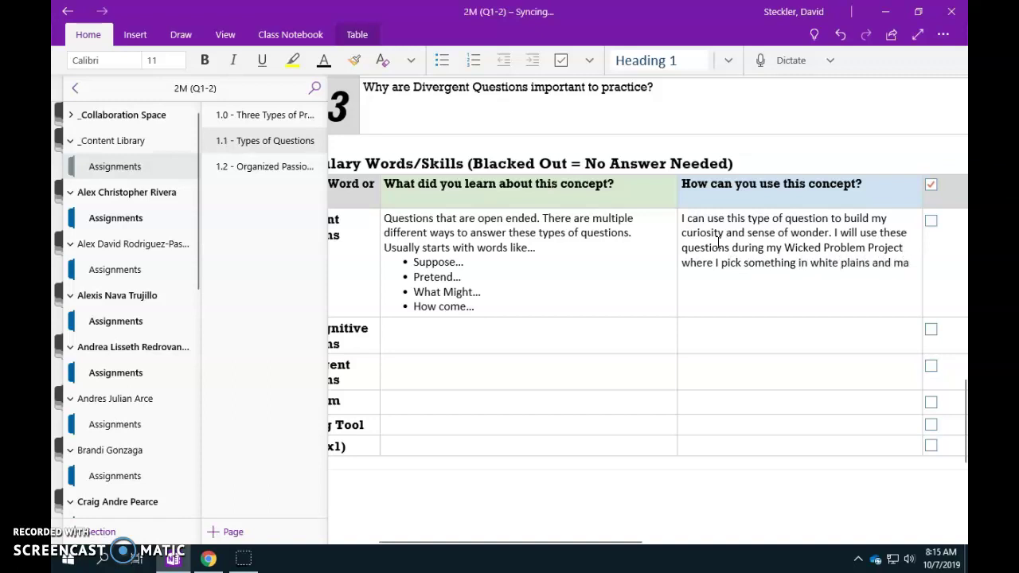
text(ke it better.)
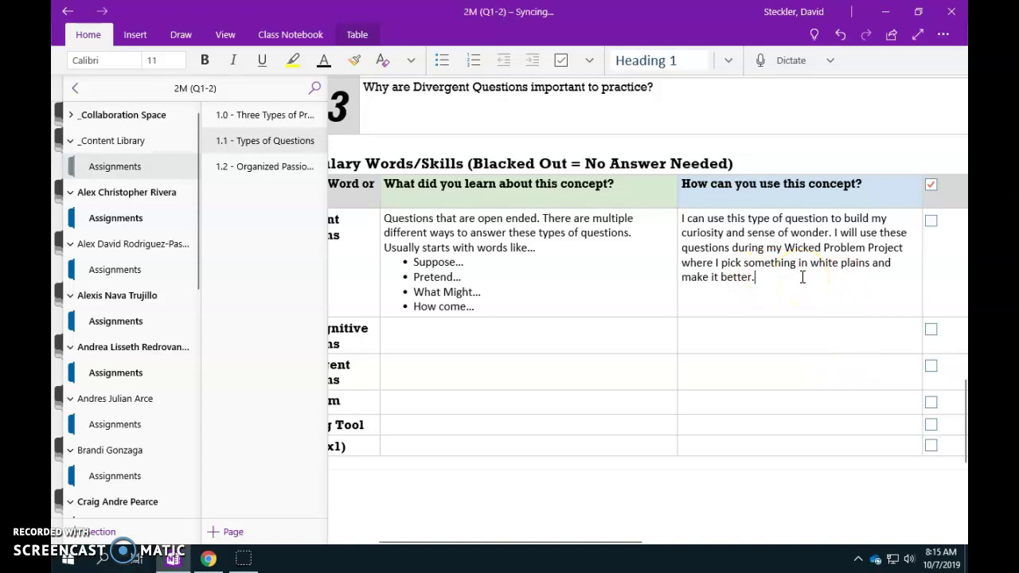
click(819, 247)
click(769, 266)
click(541, 287)
click(491, 289)
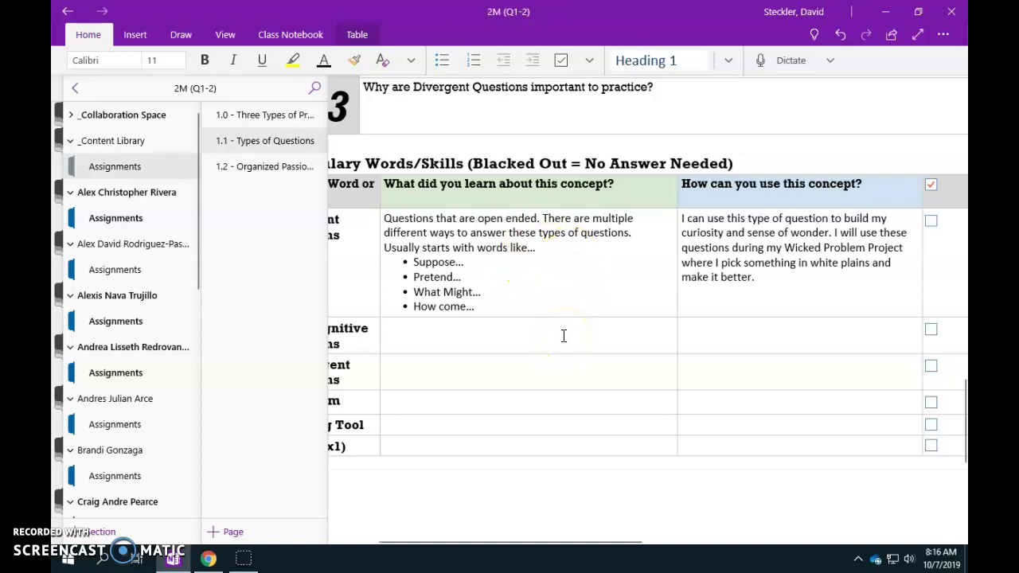
drag(599, 539, 582, 539)
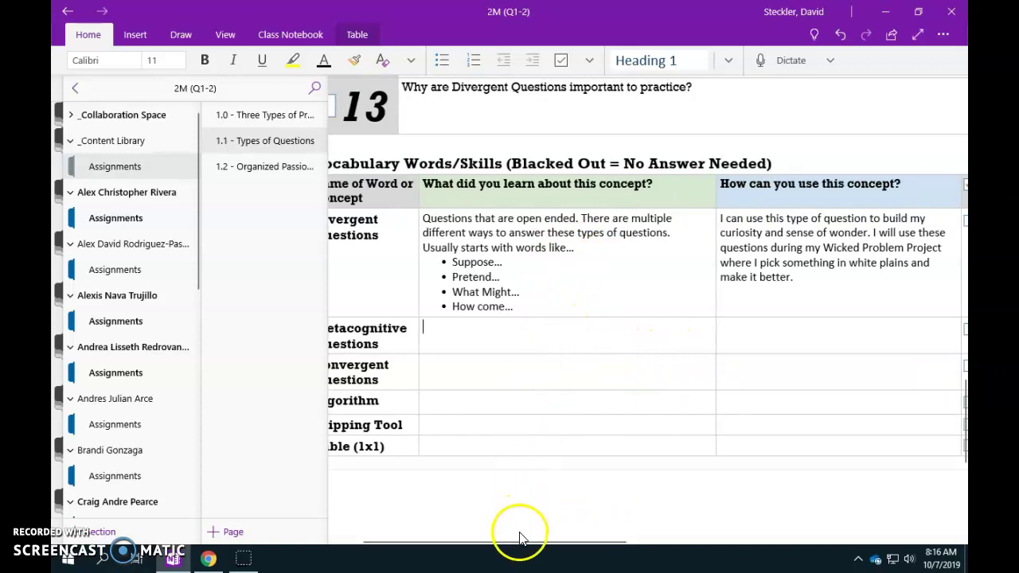
drag(516, 537, 503, 538)
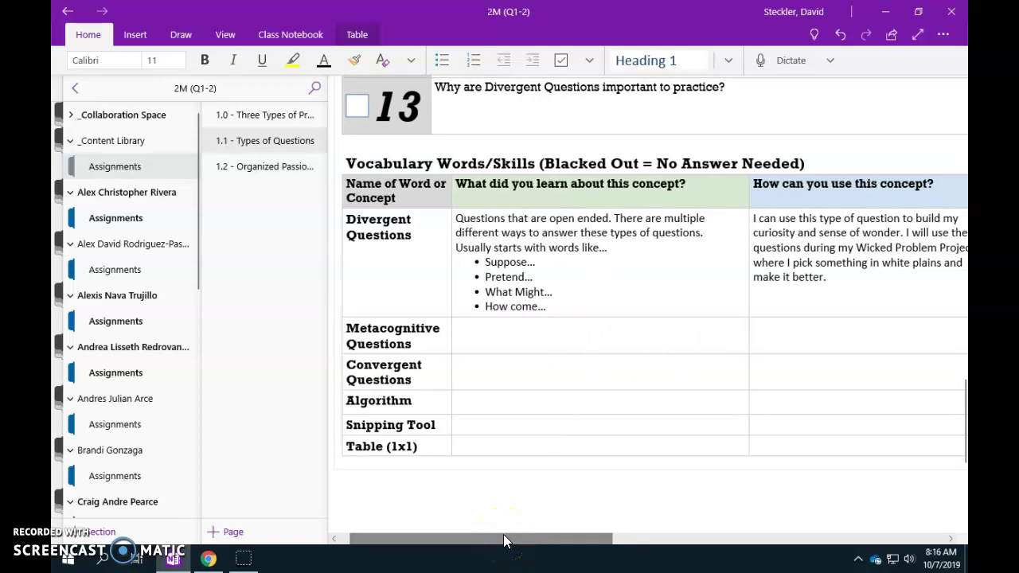
In the Metacognitive Questions learning cell, write "A question that makes you stop, reflect evaluate and explain.", correcting the spelling of "reflect" and "evaluate"
text(question that makes you st)
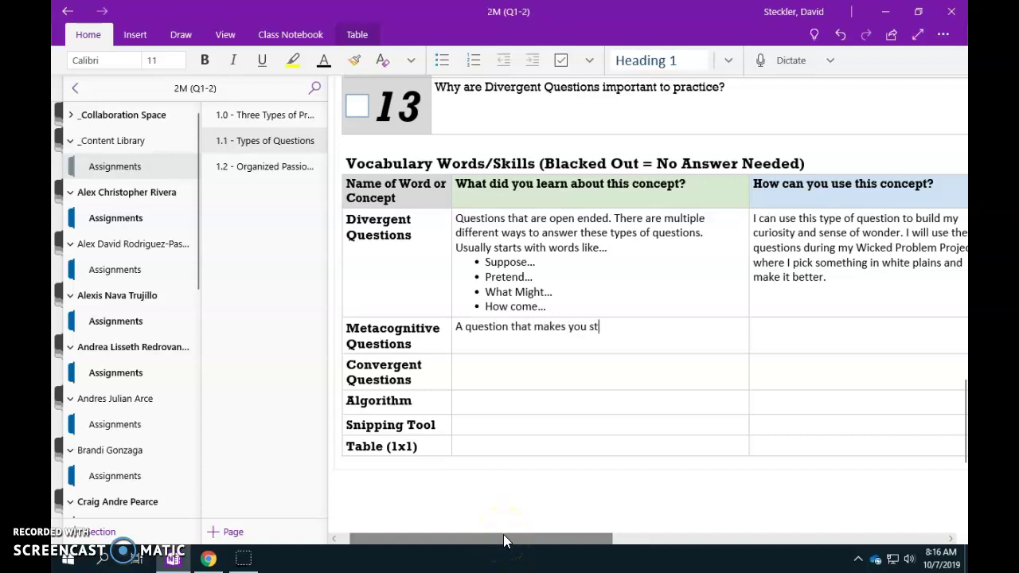
text(op, relfect evaualute)
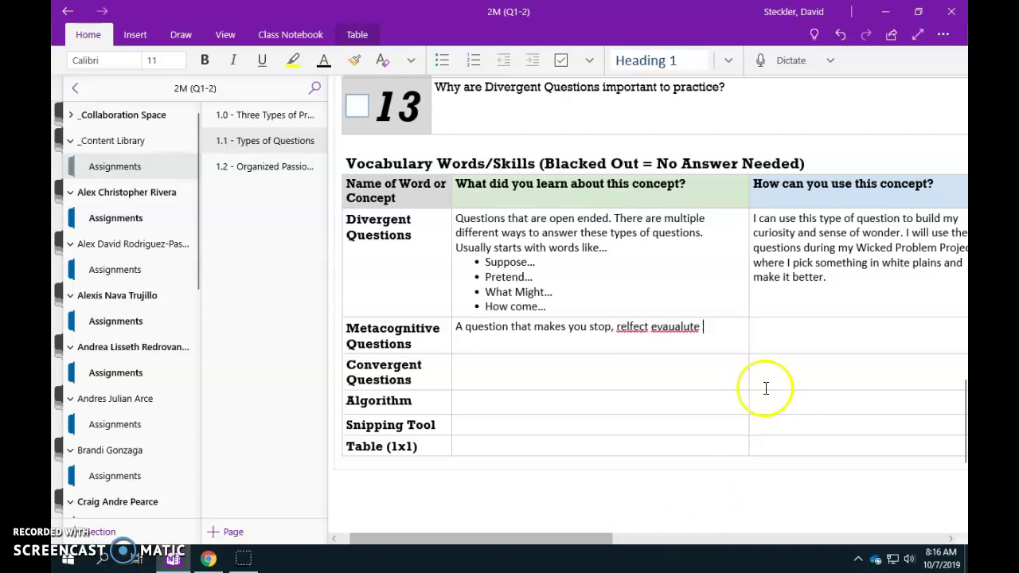
right_click(681, 327)
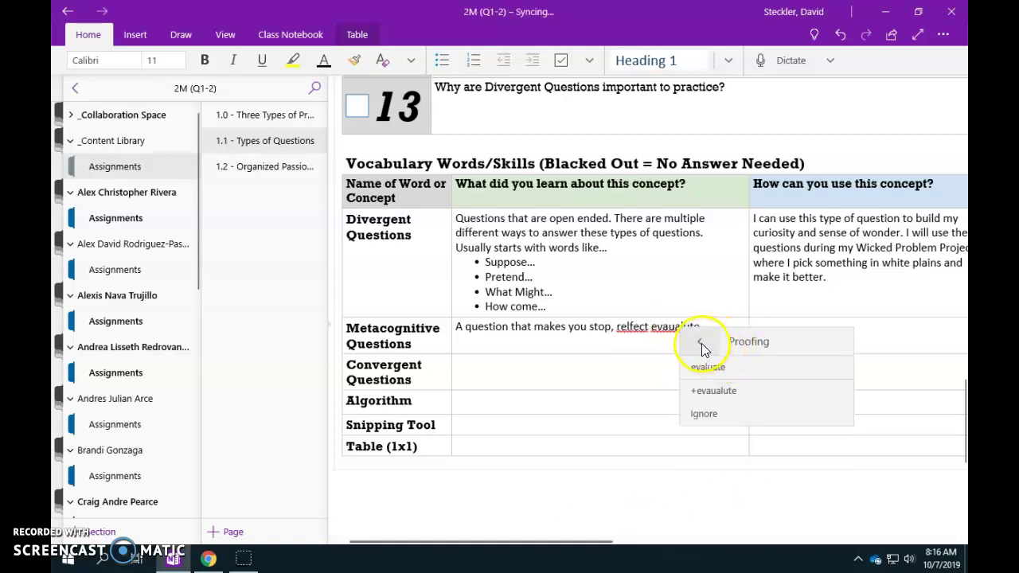
click(708, 367)
right_click(627, 326)
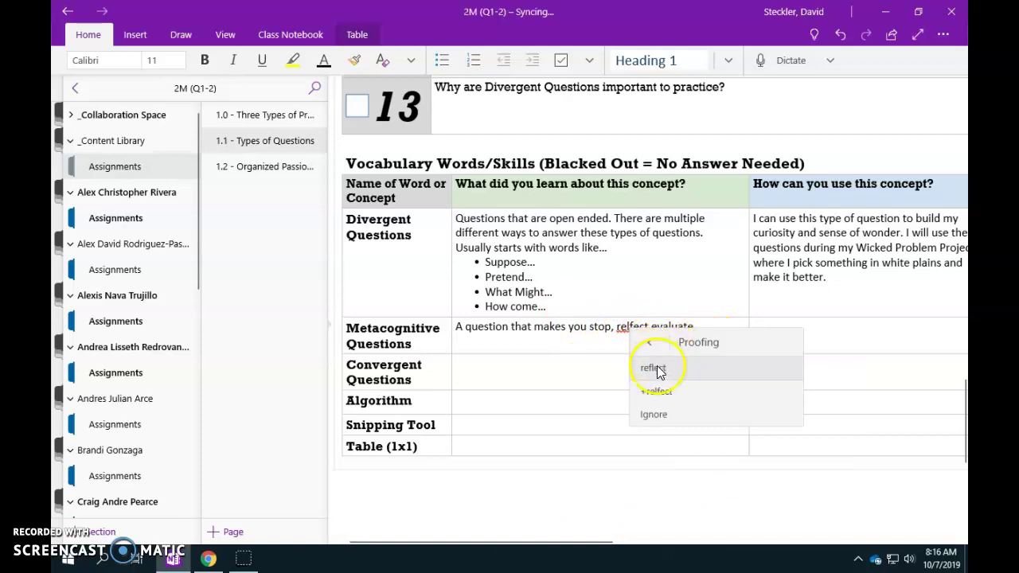
click(658, 368)
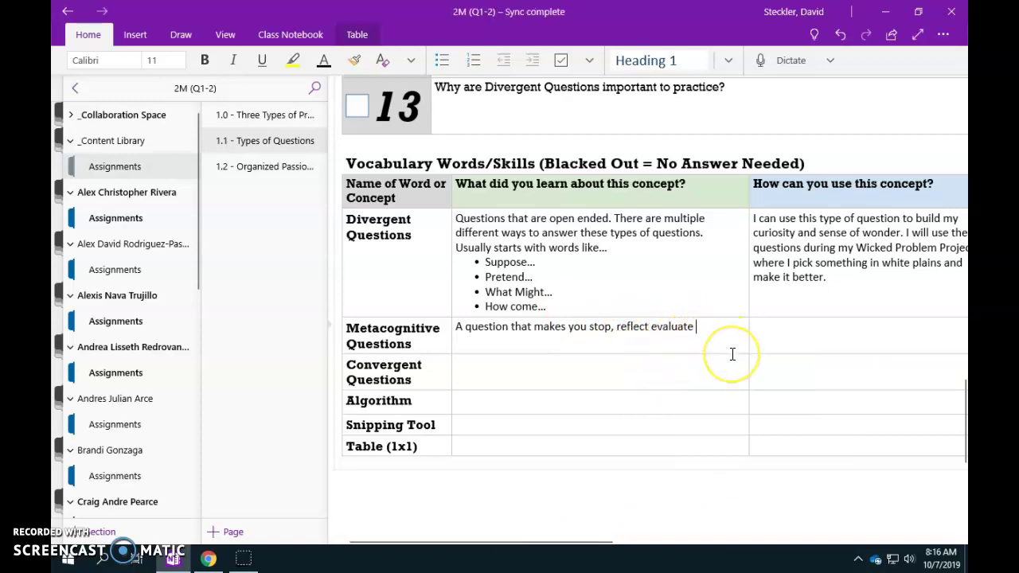
text(and)
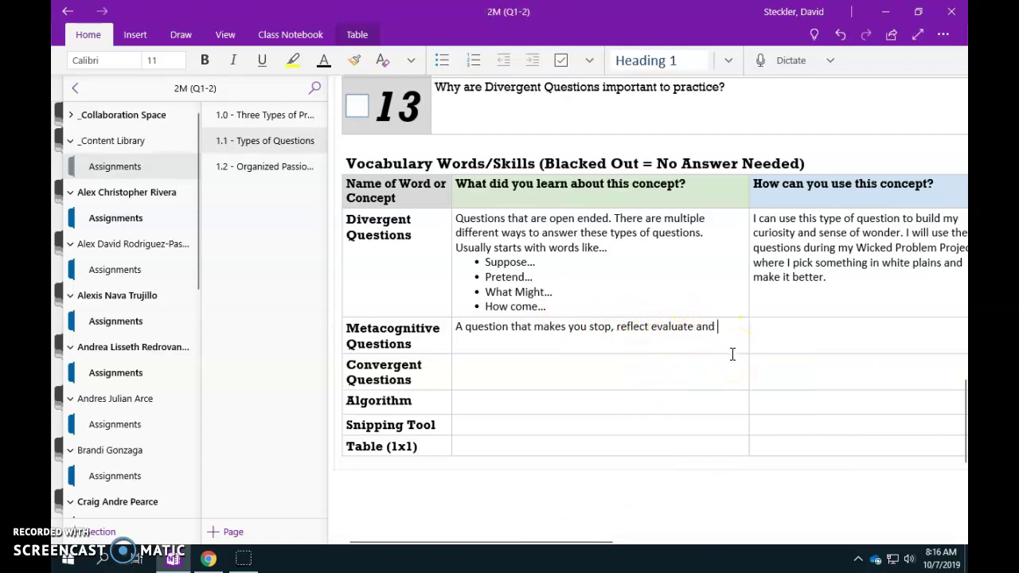
text( explain.)
click(640, 339)
In the Metacognitive Questions usage cell, write "I can use metacognitive questions to reflect on the past to improve the future.", correcting the spelling of "reflect"
click(802, 337)
text(I can use metacognitive questions to relfect on the past to improve the future.)
right_click(878, 328)
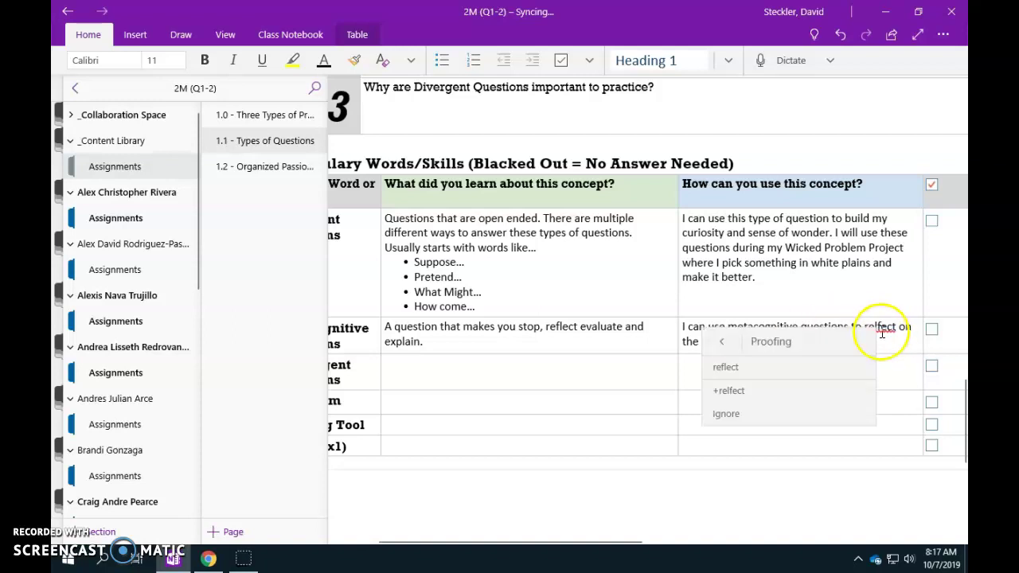
click(819, 359)
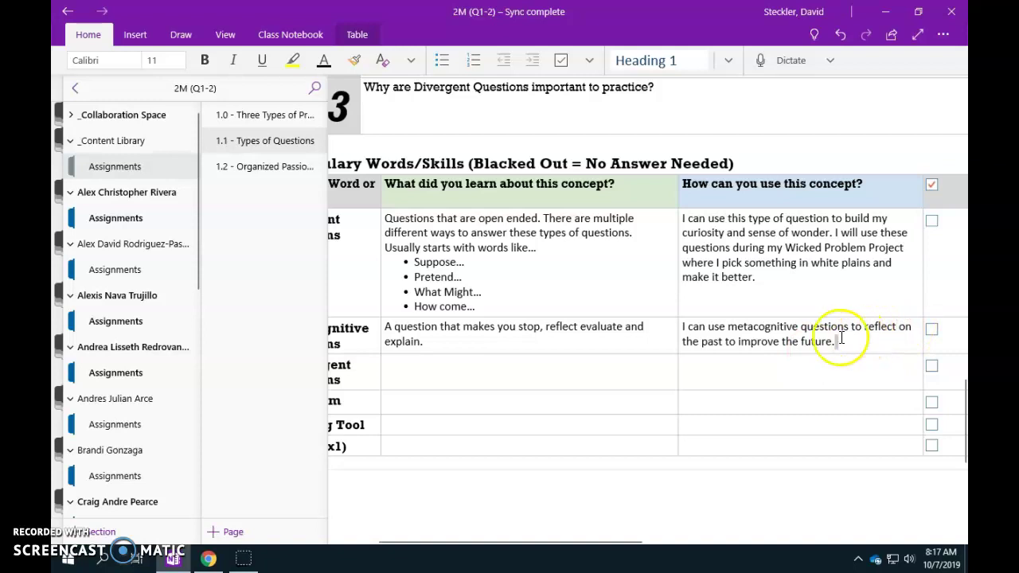
drag(844, 342, 729, 341)
click(550, 326)
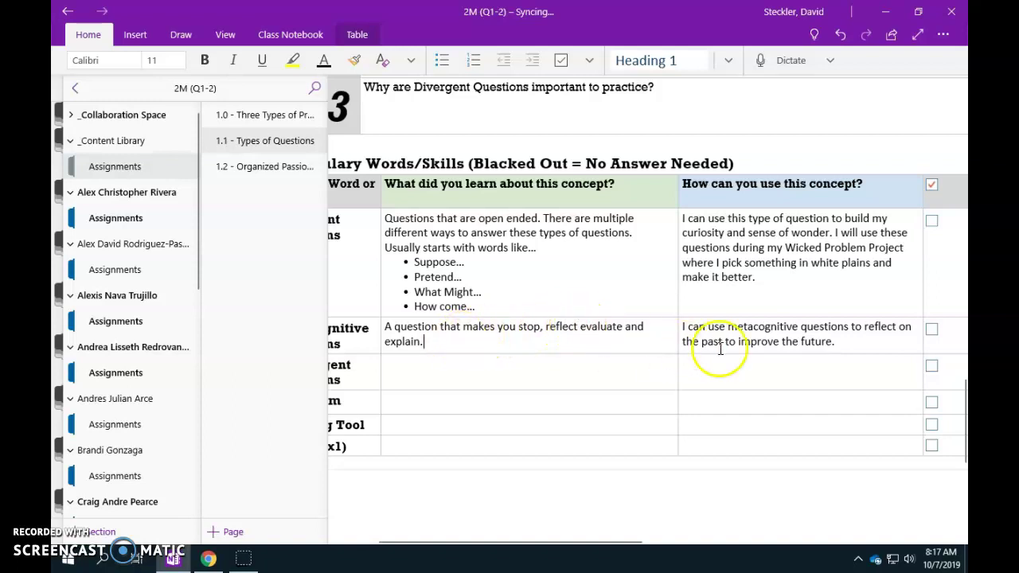
key(Down)
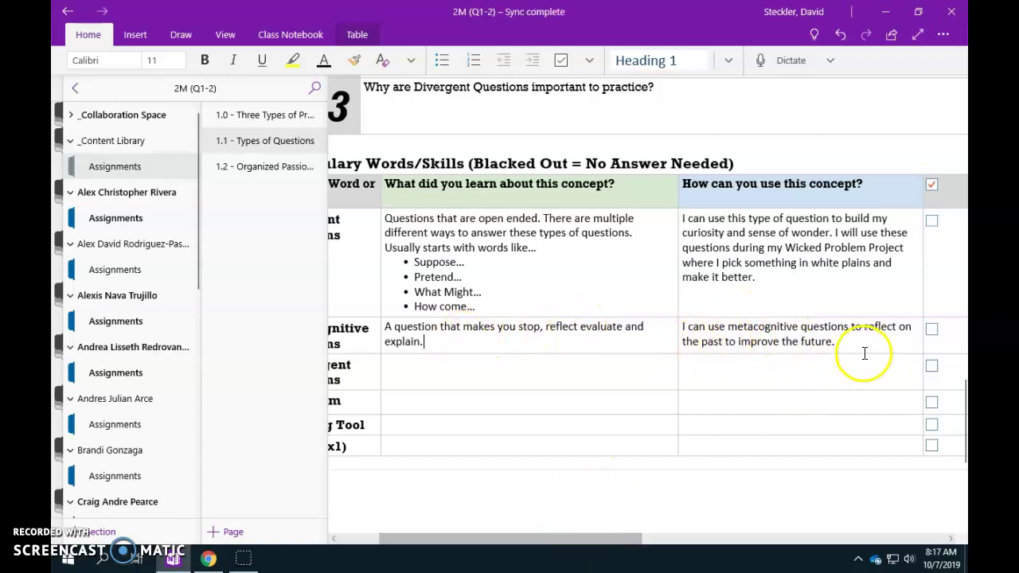
click(864, 344)
In the Convergent Questions learning cell, write "Convergent questions have a specific answer."
drag(581, 527, 549, 532)
click(487, 381)
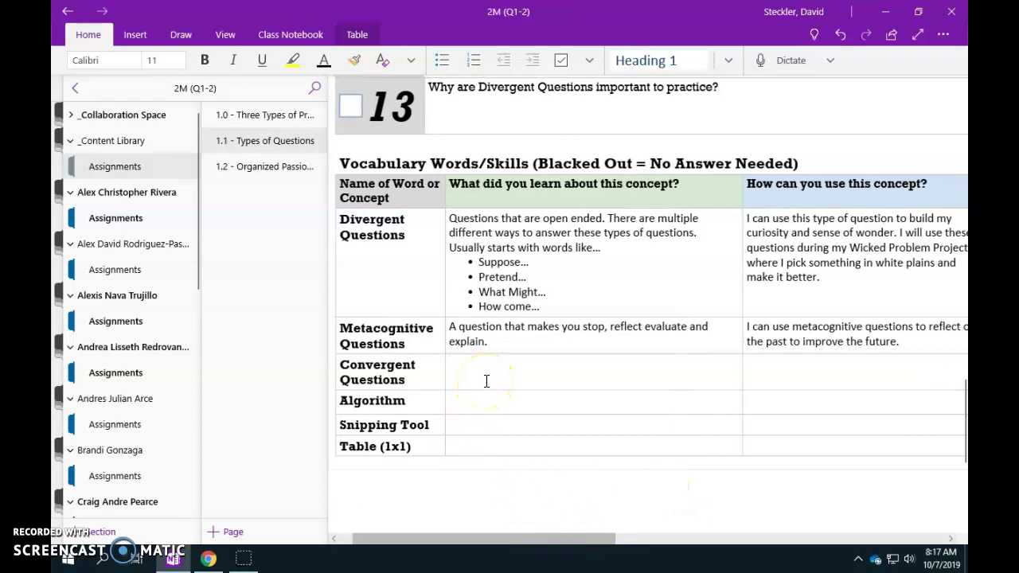
text(I)
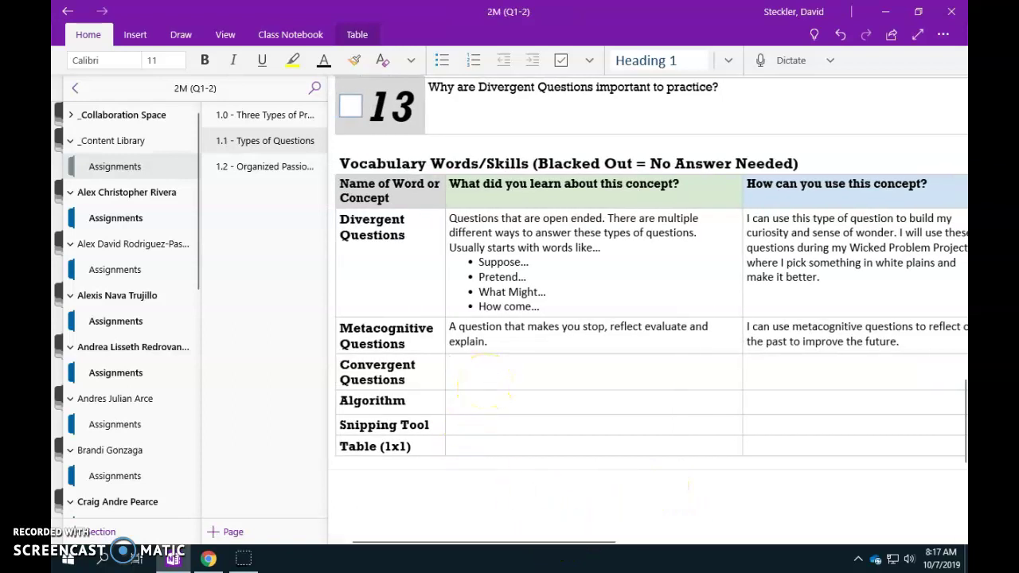
text(Convergent questions have a spe)
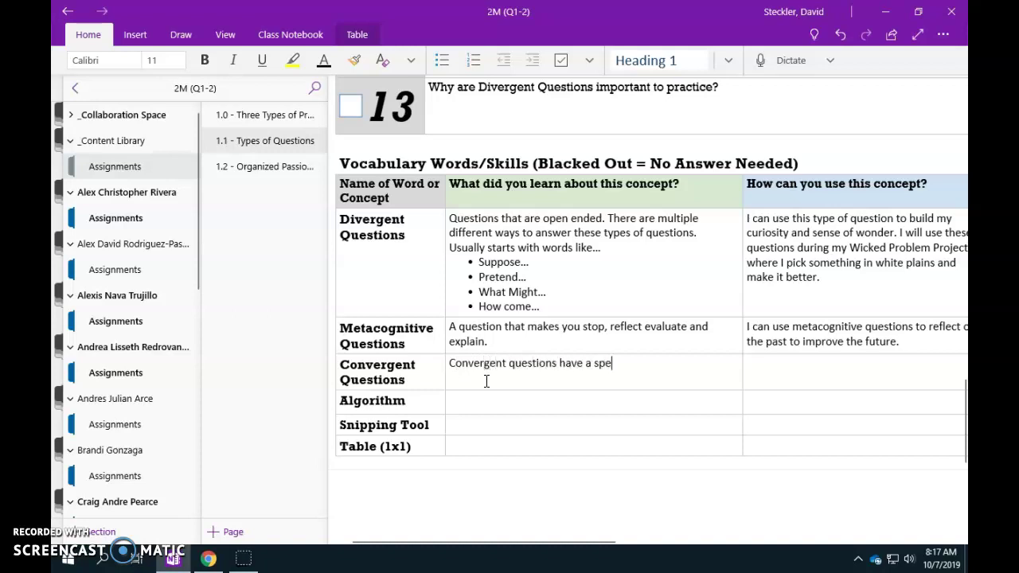
text(cific answer)
In the Convergent Questions usage cell, write "I can use this type of question to get specific details."
click(770, 365)
text(I can use this type of ques)
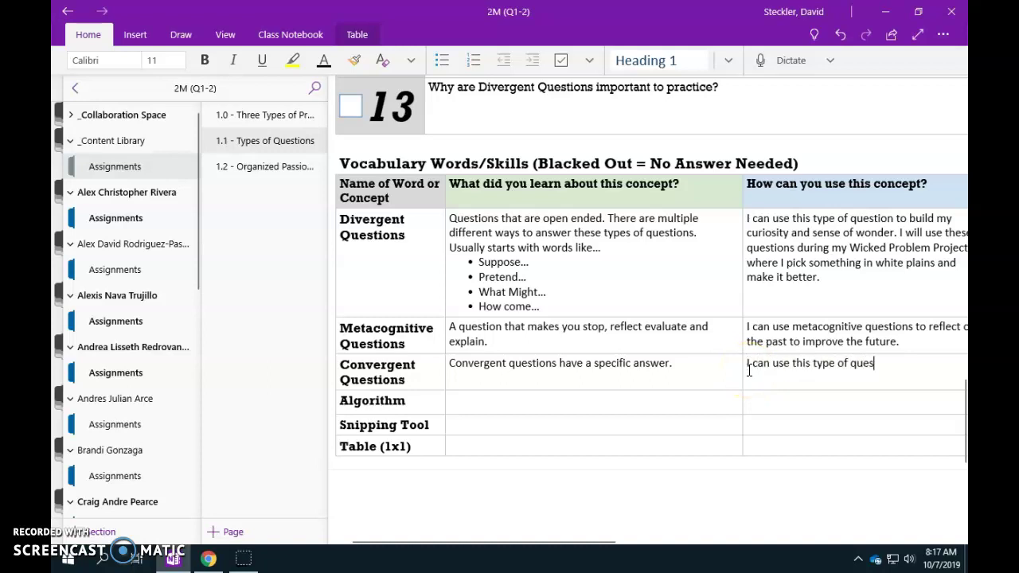
text(tion to get specific details.)
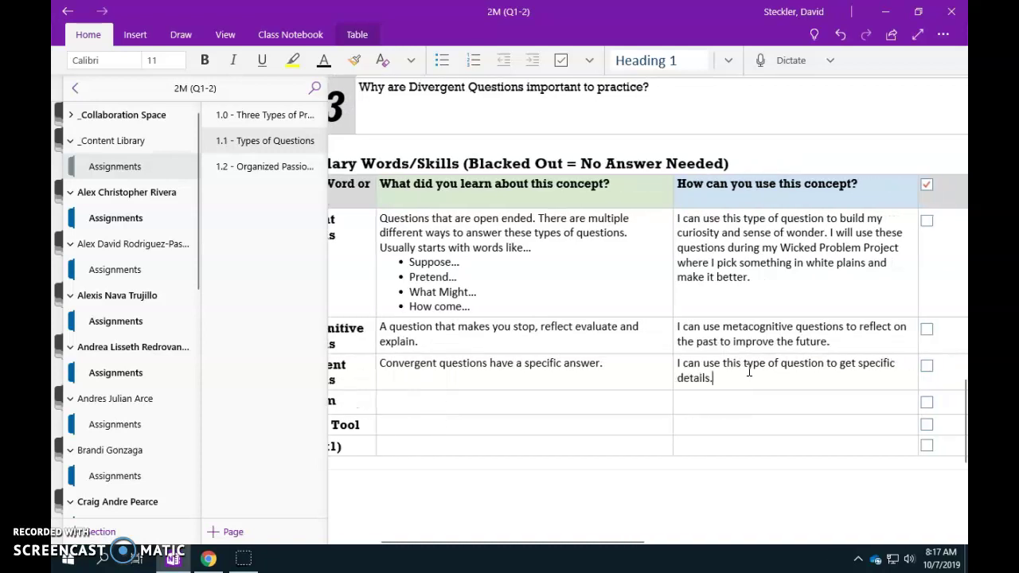
click(710, 379)
double_click(691, 378)
click(729, 381)
text(.)
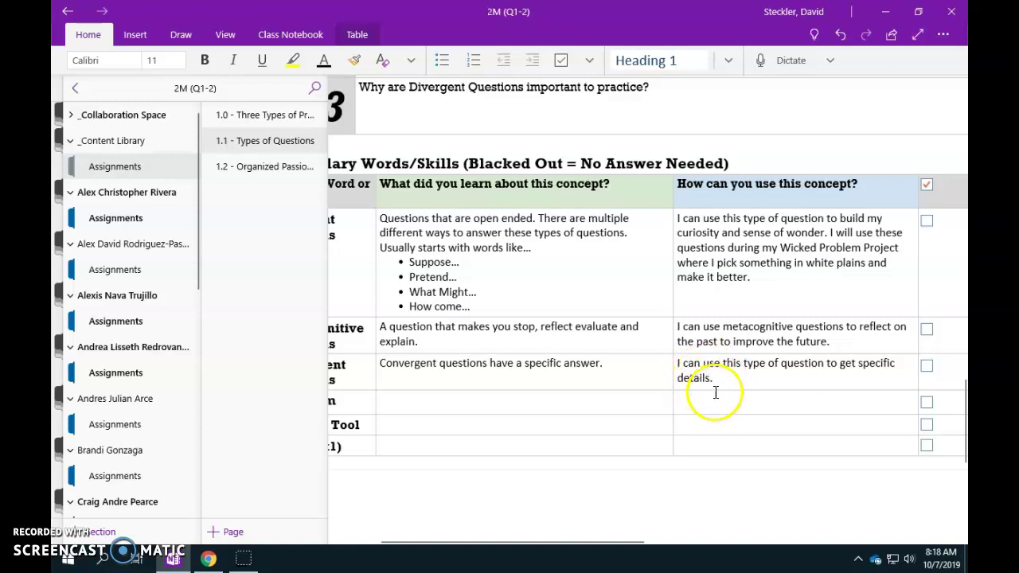
drag(724, 382, 681, 378)
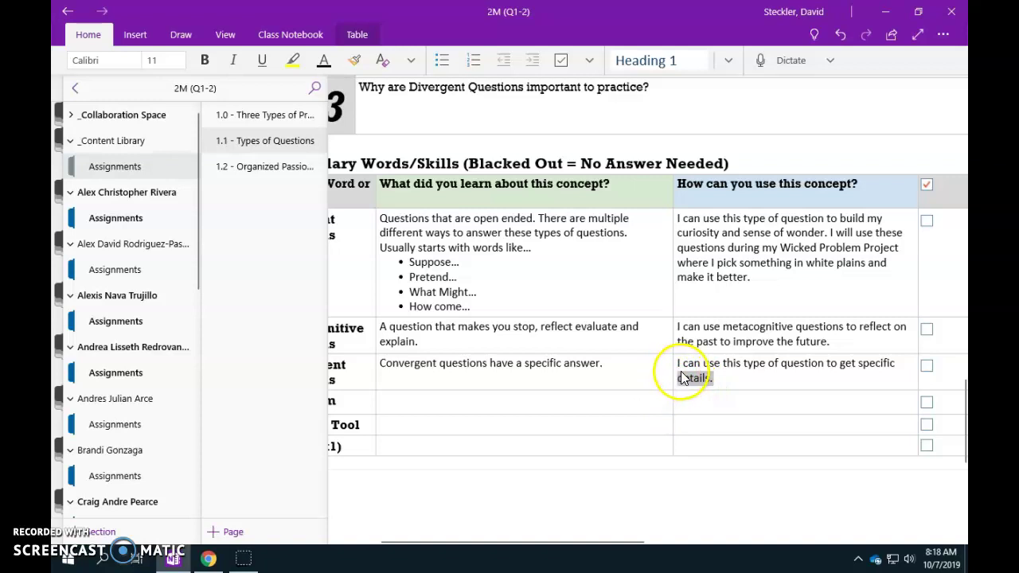
click(613, 371)
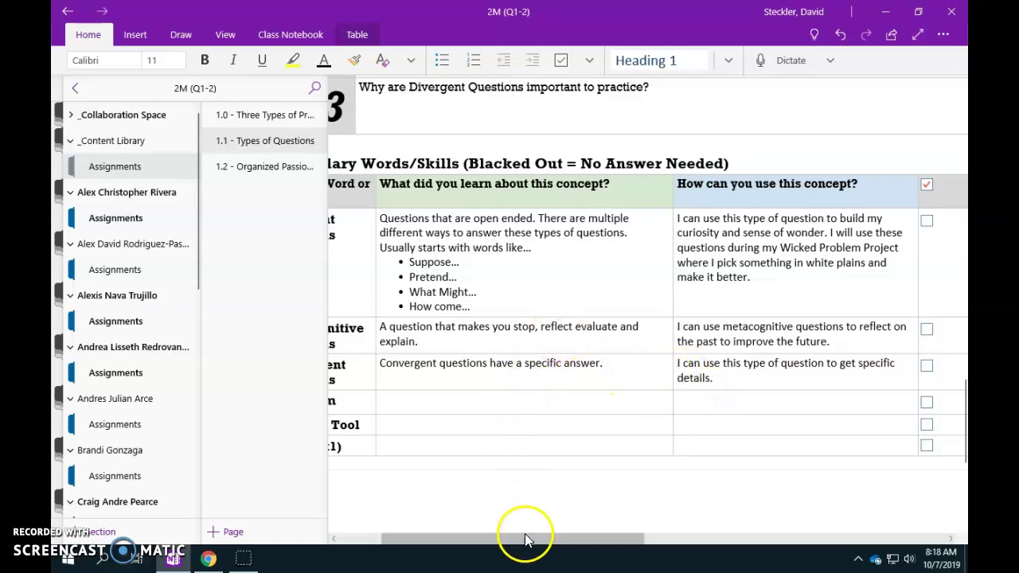
mouse_move(524, 537)
mouse_down()
mouse_move(480, 541)
mouse_move(513, 531)
mouse_up()
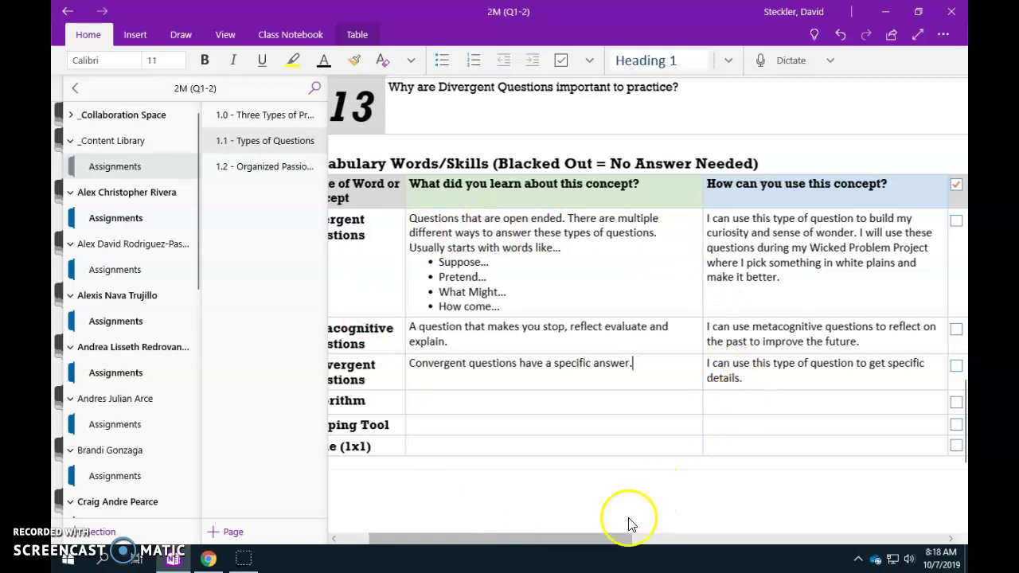